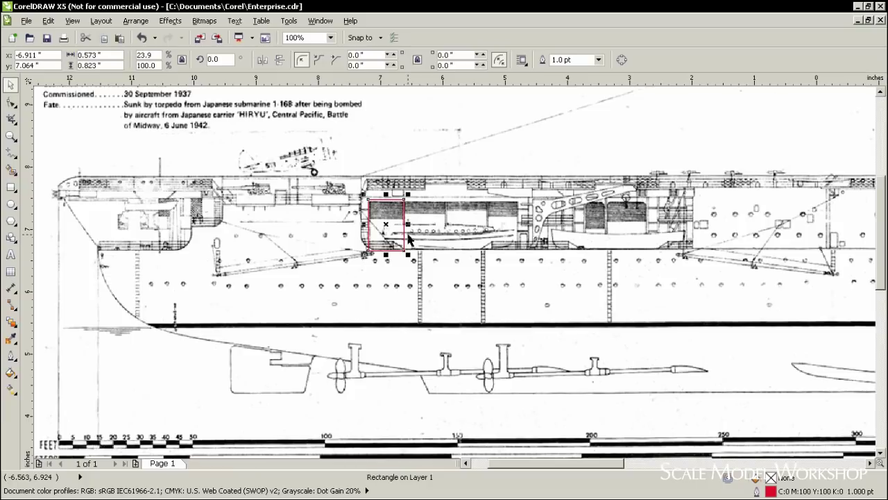
Delete the small red-outlined rectangle over the Enterprise hangar deck.
key("Delete")
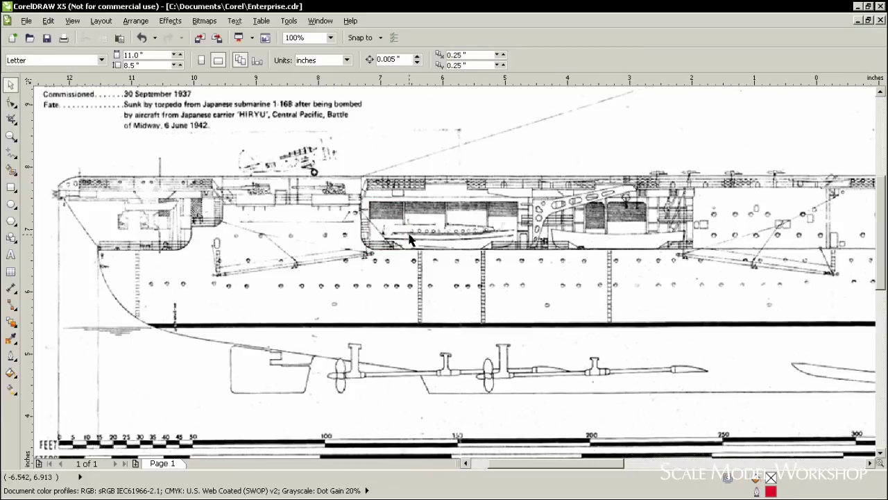
left_click(10, 136)
Zoom into the hangar section and draw a rectangle around it and the boat.
left_click_drag(347, 162, 559, 324)
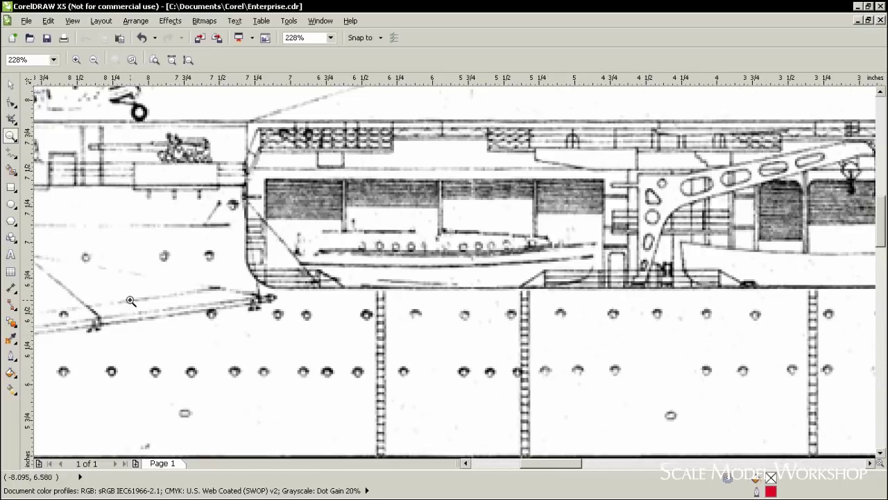
left_click(10, 187)
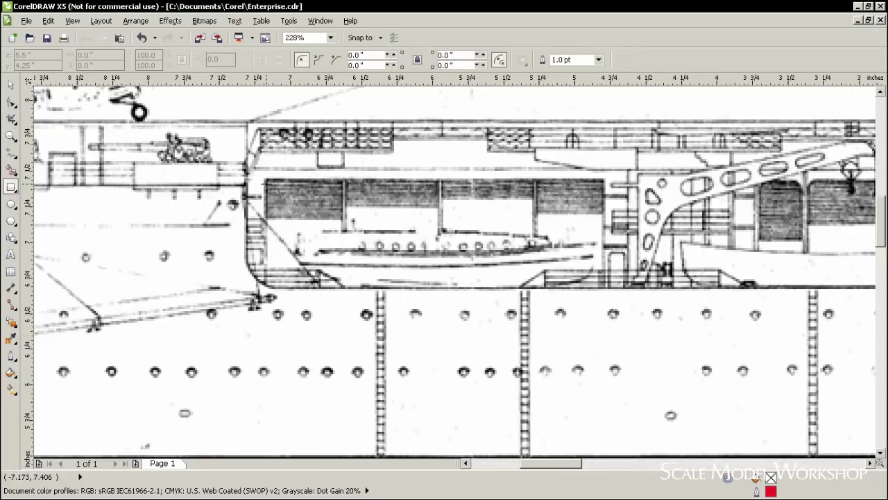
left_click_drag(265, 182, 605, 293)
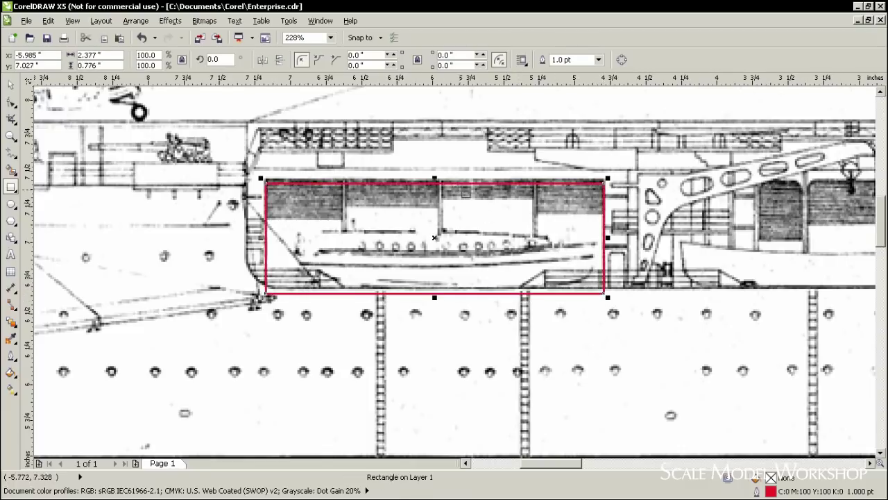
Trim the rectangle's top and bottom edges, then narrow it from the right side.
left_click_drag(434, 178, 433, 175)
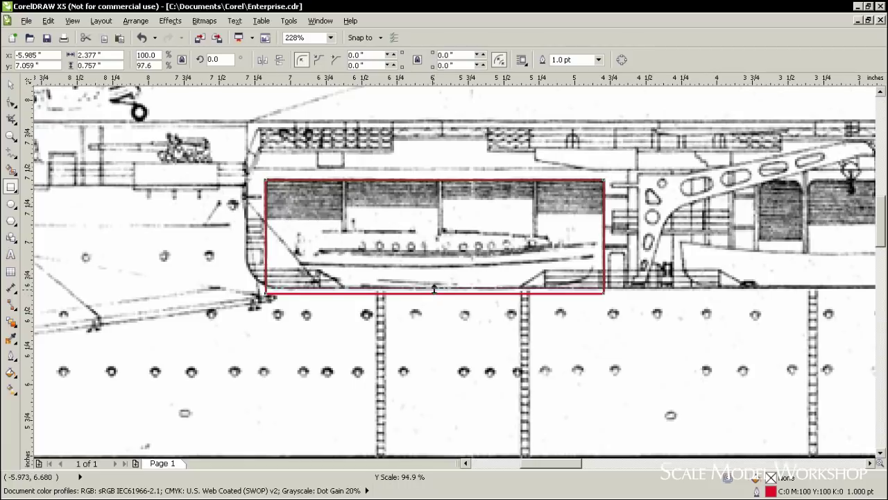
left_click_drag(433, 295, 433, 287)
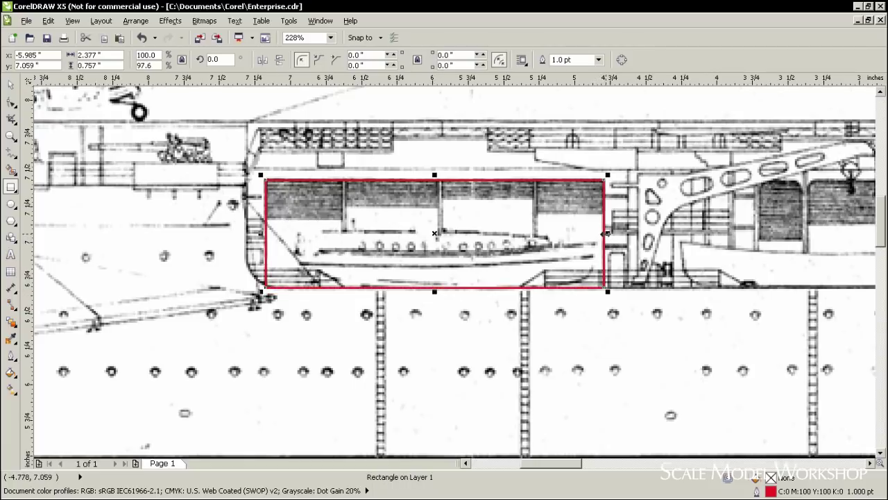
left_click_drag(603, 234, 536, 237)
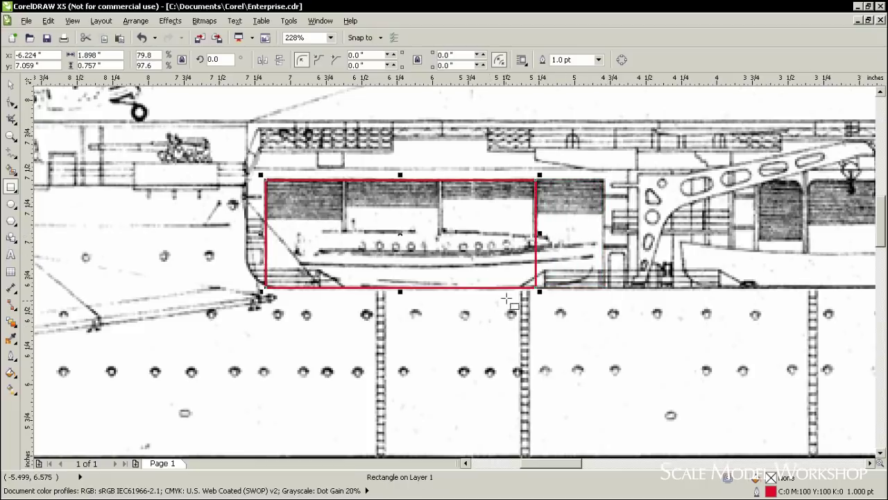
left_click_drag(540, 234, 443, 230)
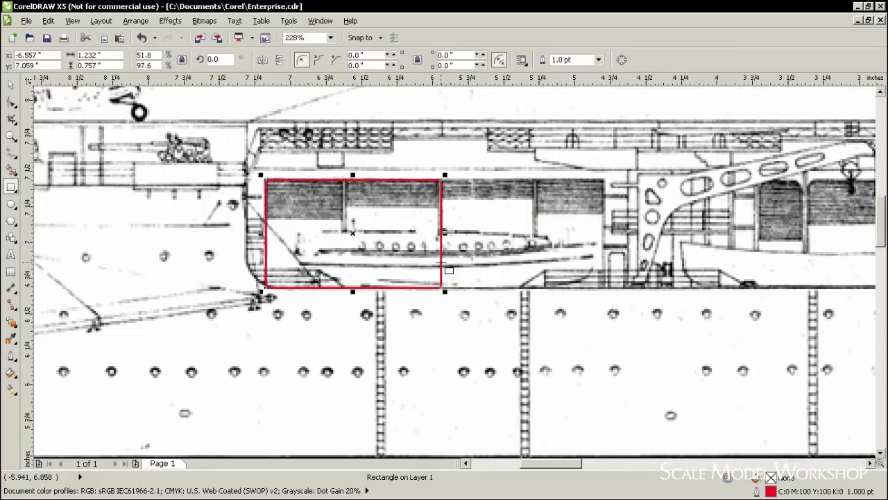
left_click_drag(445, 233, 346, 228)
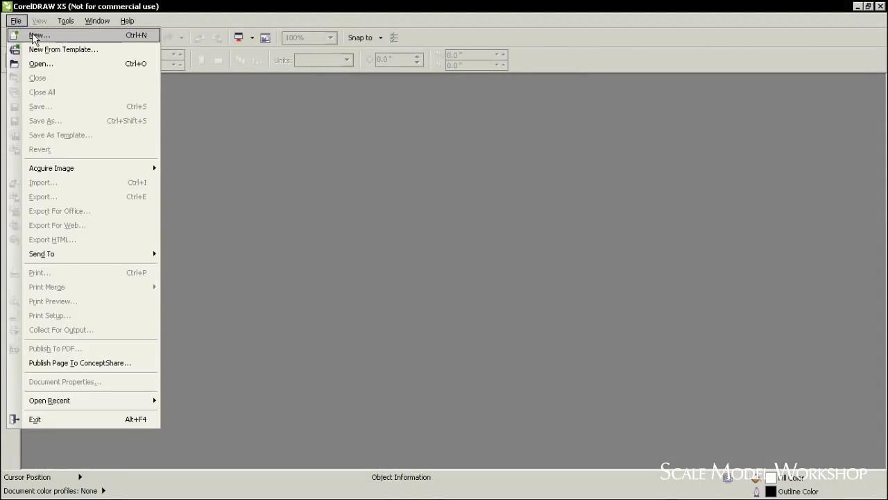
Start a new document with a custom page 60 inches wide and 50 inches high.
left_click(34, 36)
left_click_drag(434, 195, 401, 196)
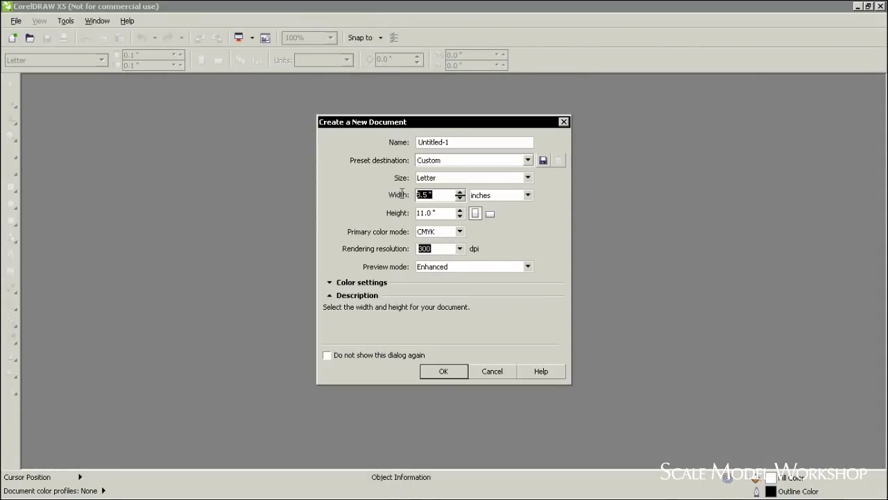
type("60")
key("Tab")
type("5")
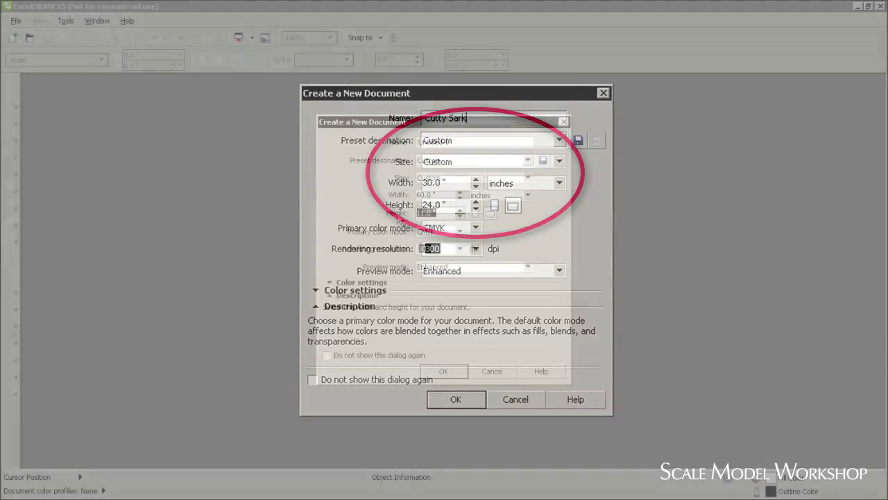
type("0")
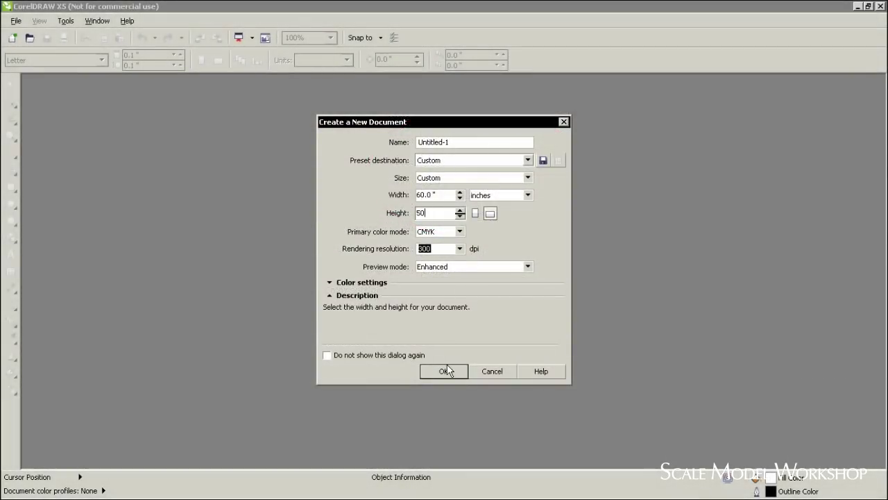
left_click(446, 370)
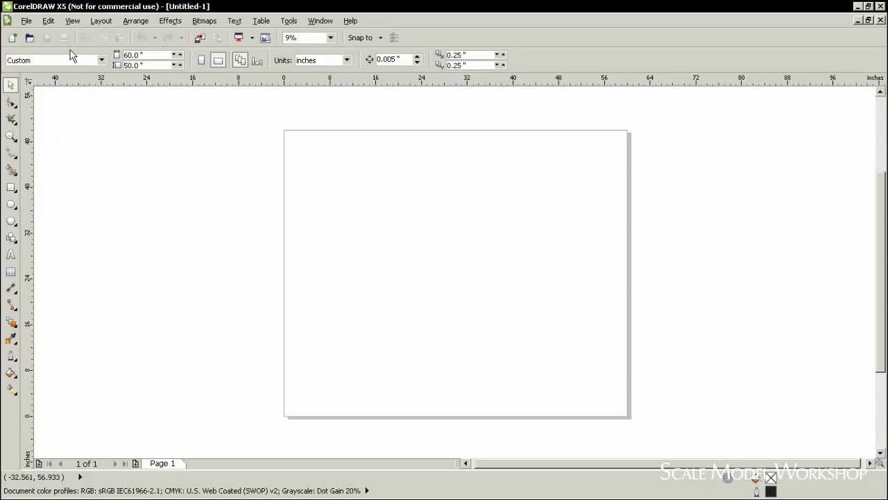
Import Cutty Sark Hull.pdf and move the 26.542" × 22.236" plan toward the page centre.
left_click(26, 21)
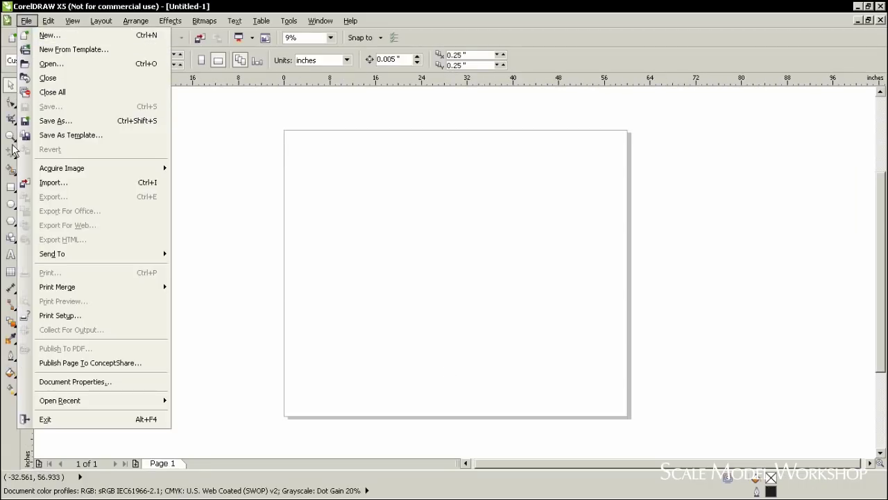
left_click(44, 183)
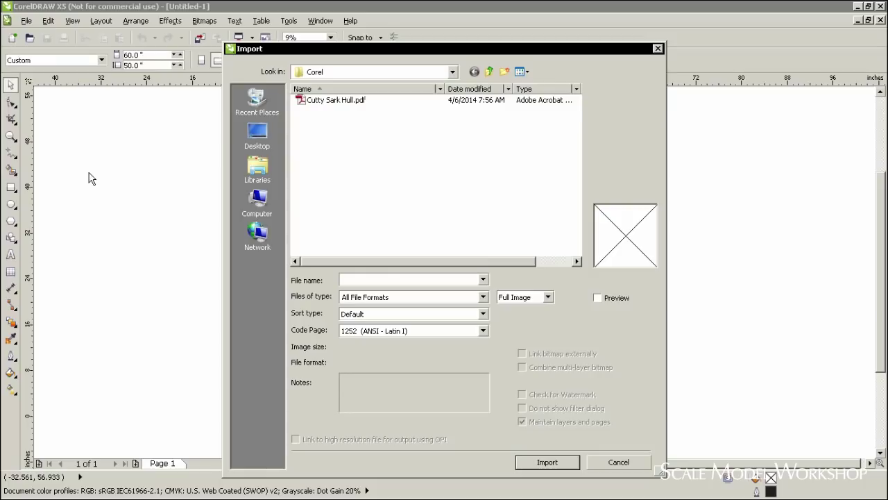
double_click(305, 103)
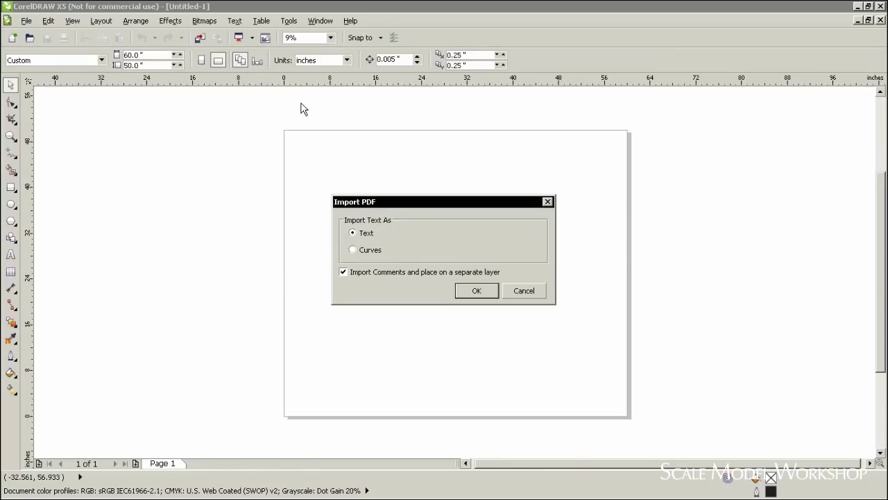
left_click(477, 291)
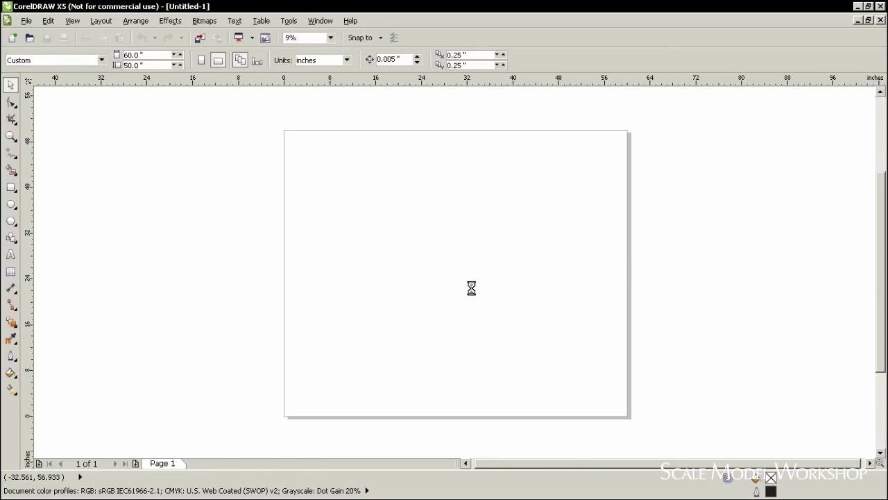
left_click(313, 161)
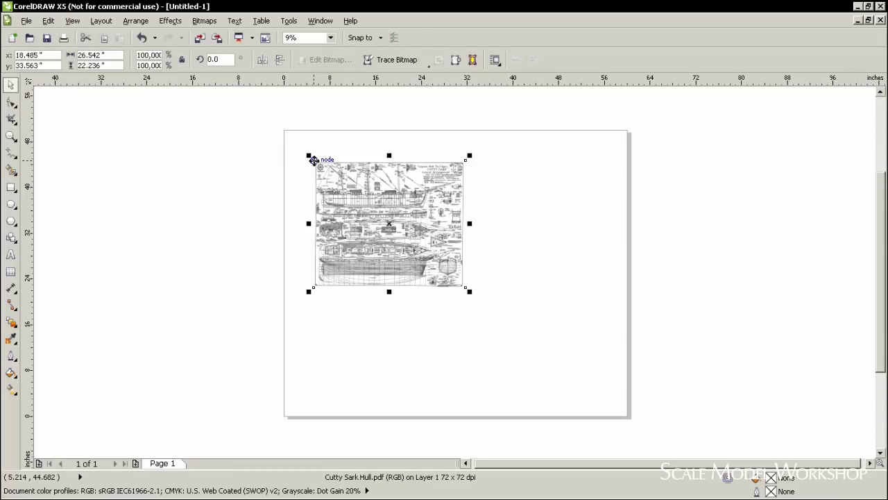
left_click_drag(366, 208, 432, 255)
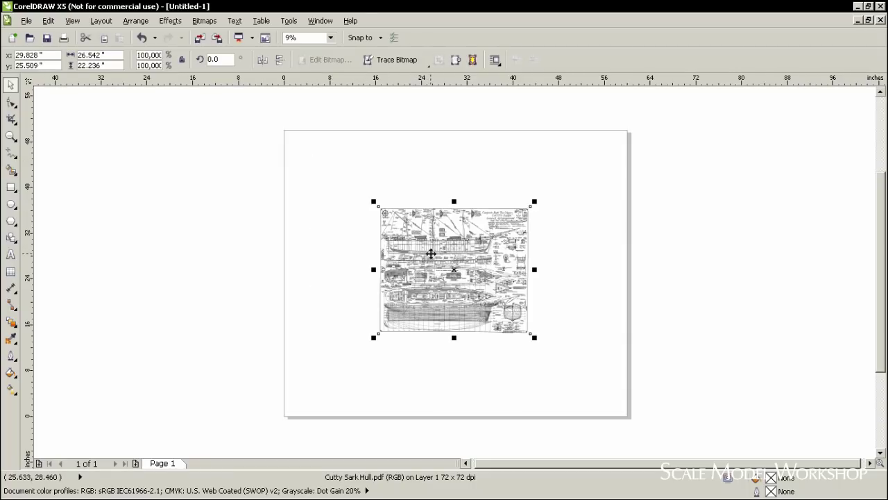
Zoom into the title block and draw a rectangle over the scale bar, about 3.35 inches wide.
left_click(11, 136)
left_click(498, 238)
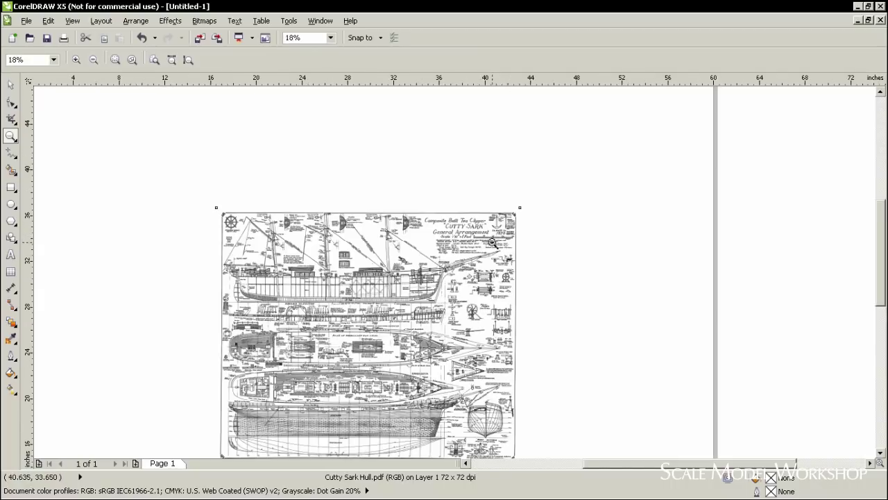
left_click(465, 257)
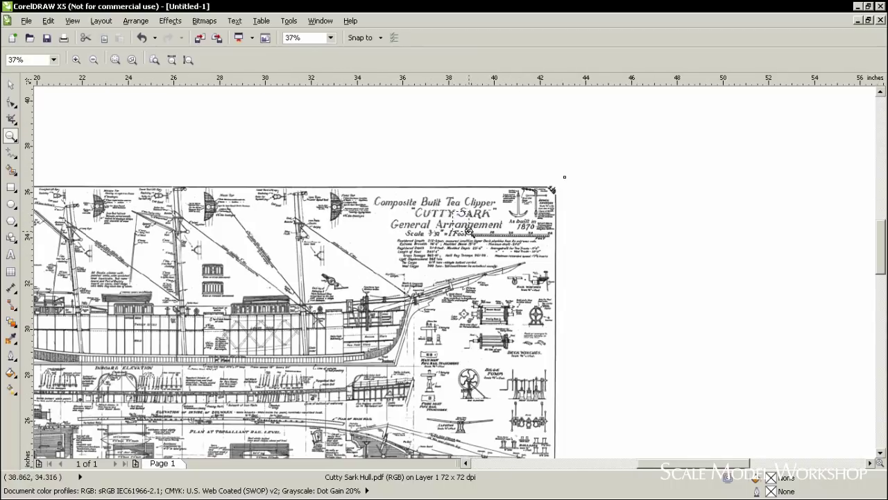
left_click_drag(513, 256, 564, 272)
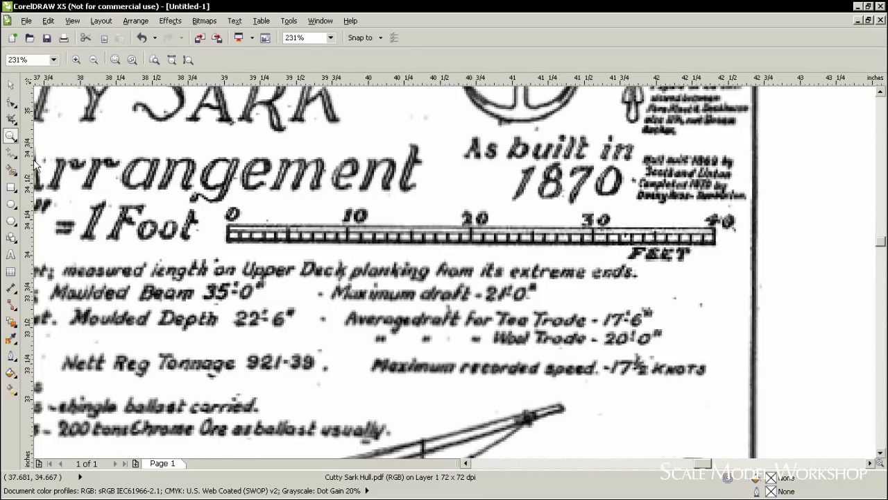
left_click(10, 187)
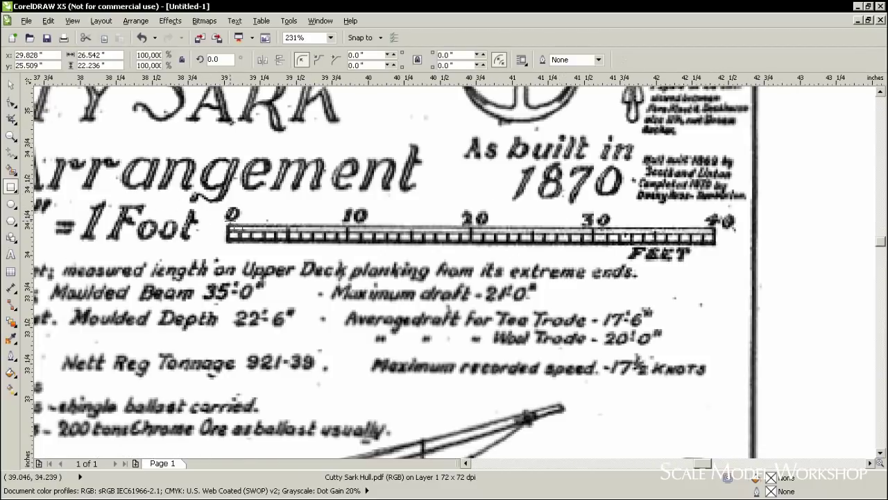
left_click_drag(228, 228, 716, 303)
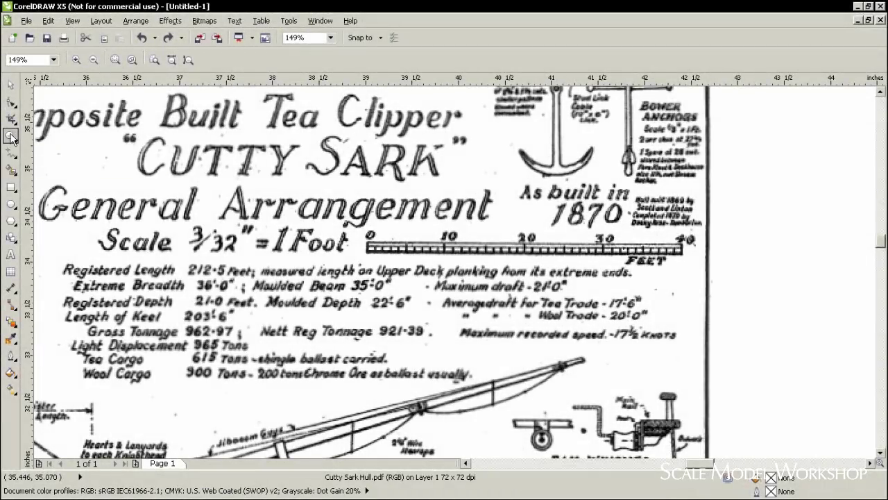
double_click(11, 138)
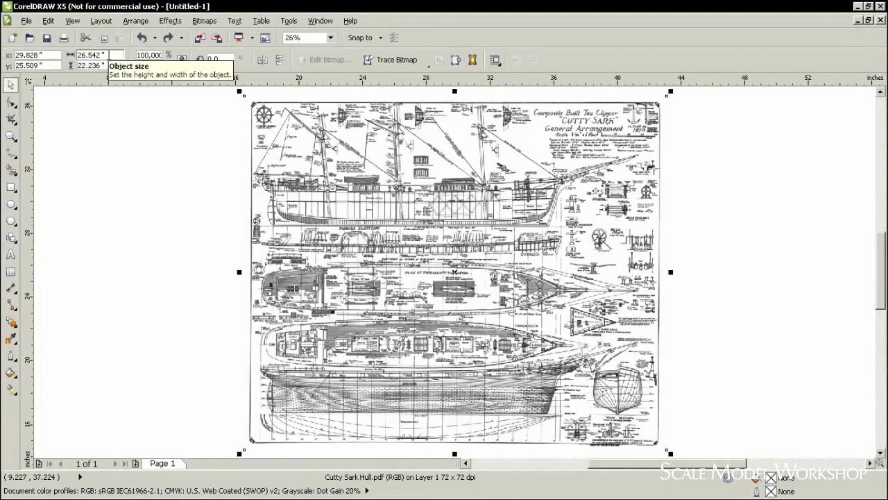
Resize the plan proportionally to 32.765" × 27.45" in the Object size width box.
double_click(93, 55)
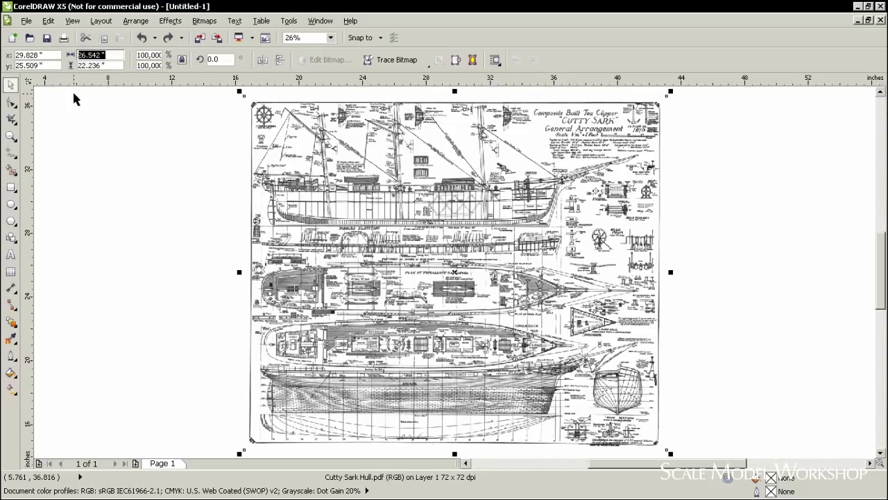
type("5")
type("2")
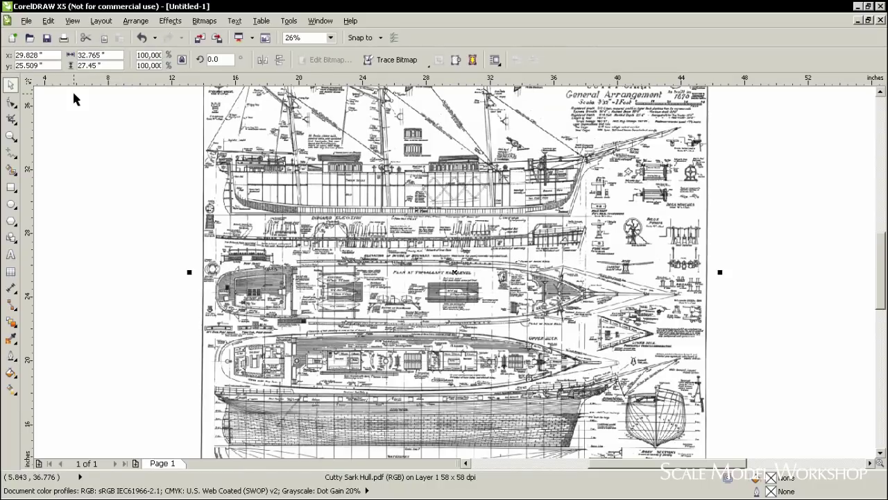
double_click(10, 137)
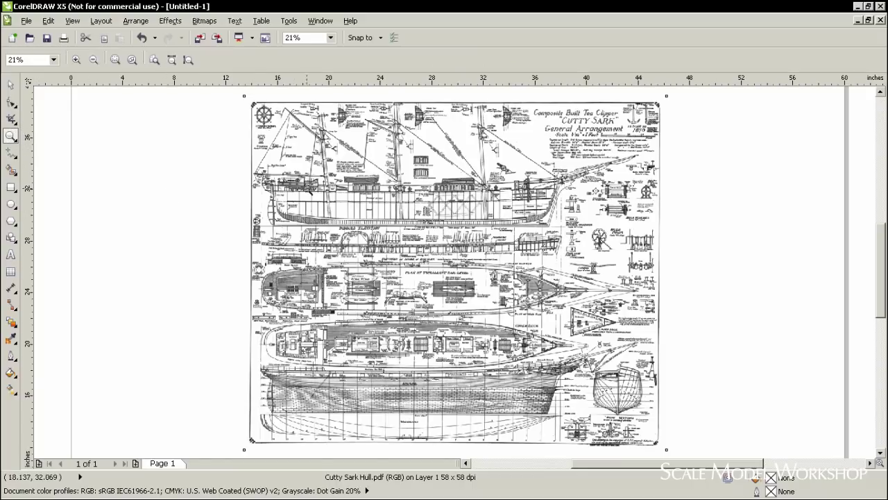
Zoom into the midship area and draw a rectangle to measure a deck detail.
left_click_drag(323, 163, 396, 219)
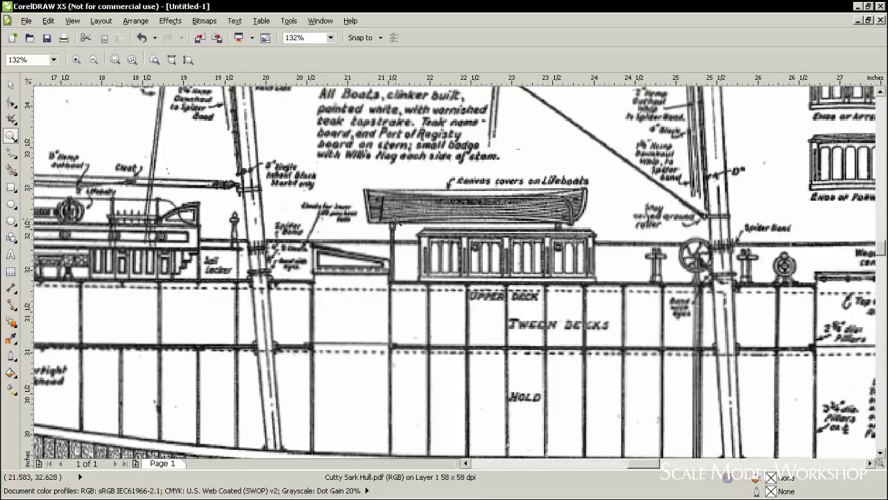
left_click(13, 187)
left_click_drag(419, 241, 596, 306)
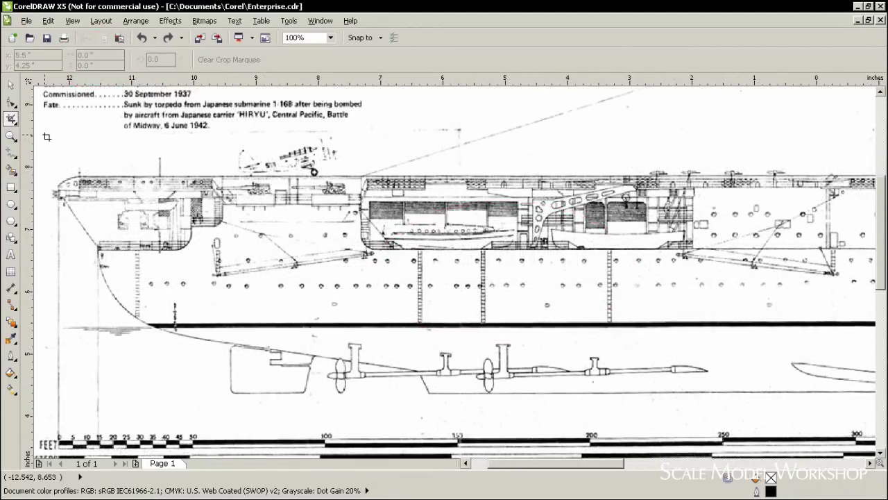
Crop the Enterprise image to the bow section, discarding the stern, caption text and scale bar.
left_click_drag(45, 135, 706, 423)
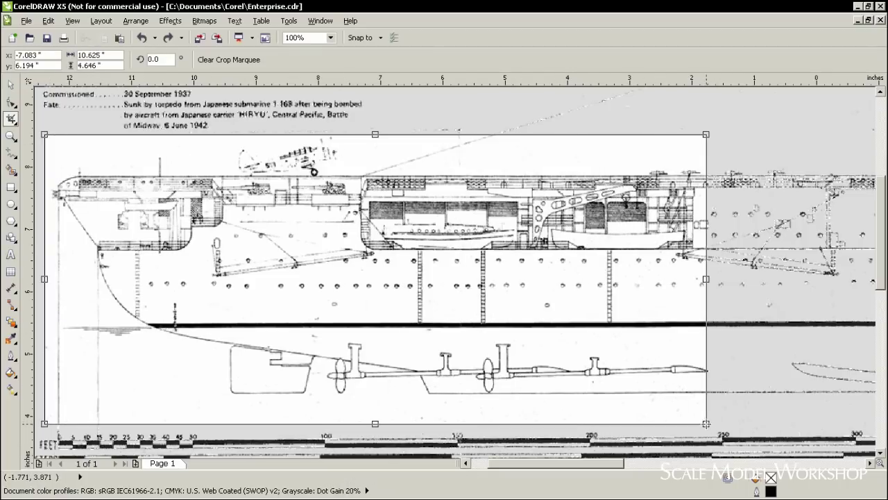
key("Return")
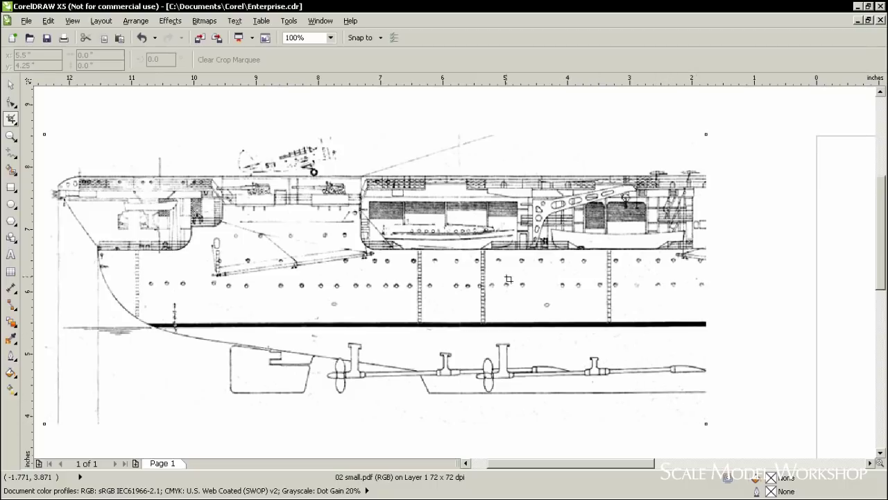
left_click(325, 22)
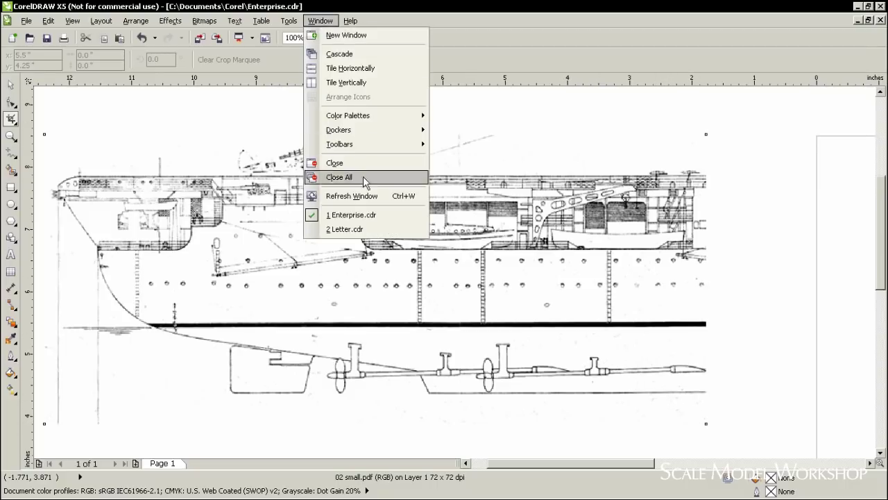
Paste the cropped 10.622" × 4.647" bow section into Letter.cdr and centre it on the page.
left_click(357, 229)
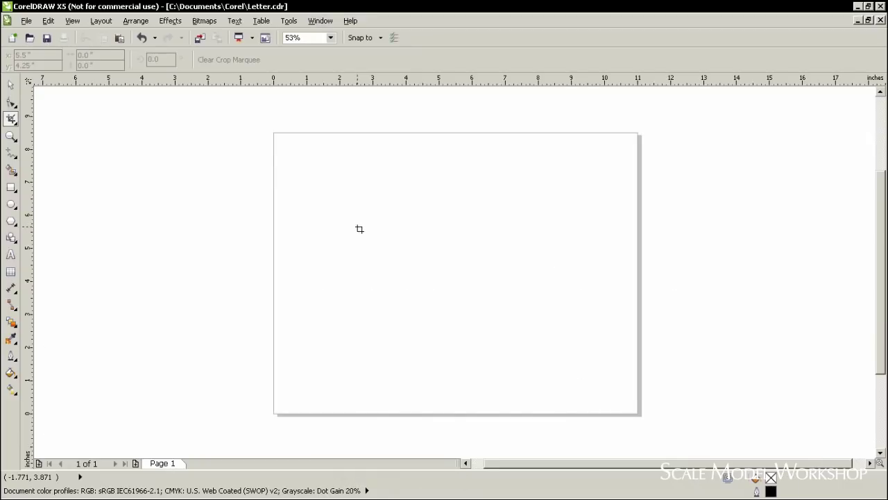
key("ctrl+v")
left_click(10, 84)
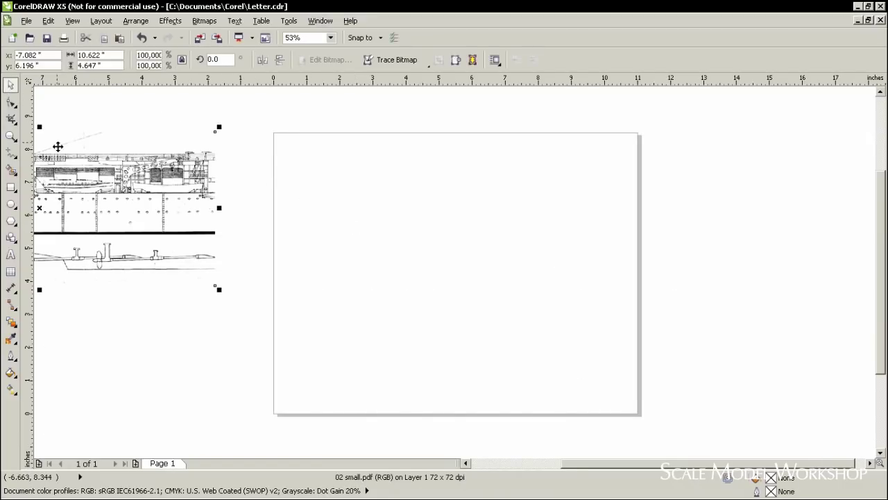
left_click_drag(81, 196, 497, 248)
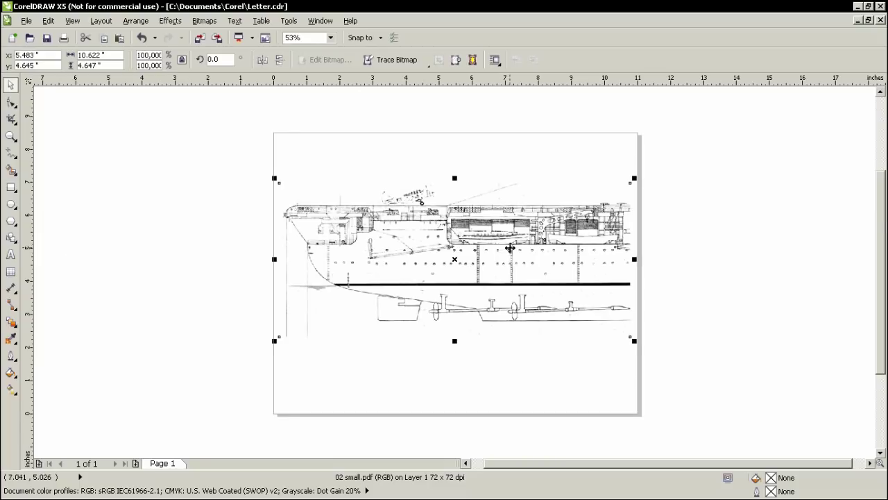